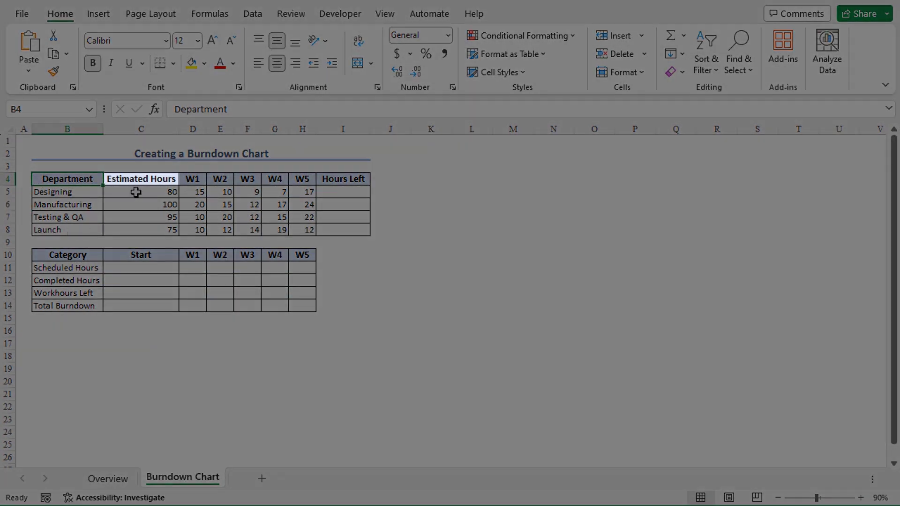
# Step: Examine the Estimated Hours, W1 to W5 and Hours Left headings of the department table
pyautogui.click(171, 180)
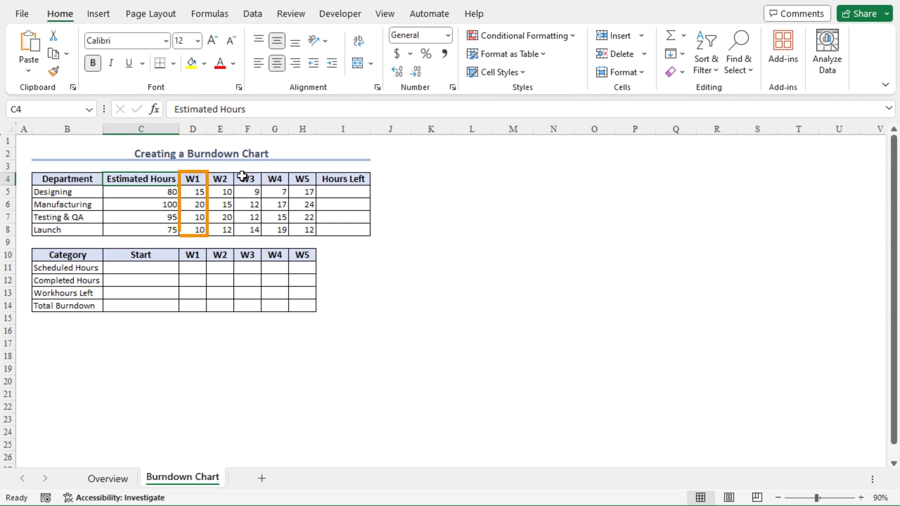
pyautogui.click(193, 177)
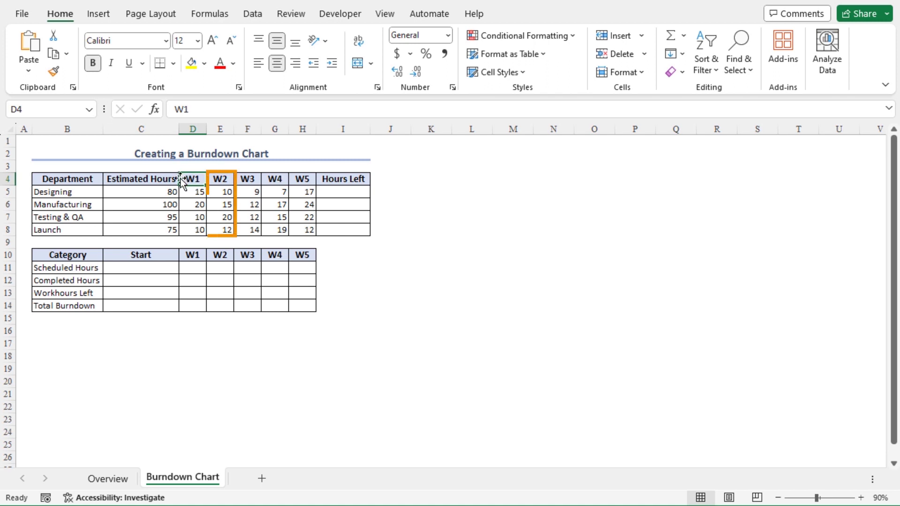
pyautogui.click(220, 179)
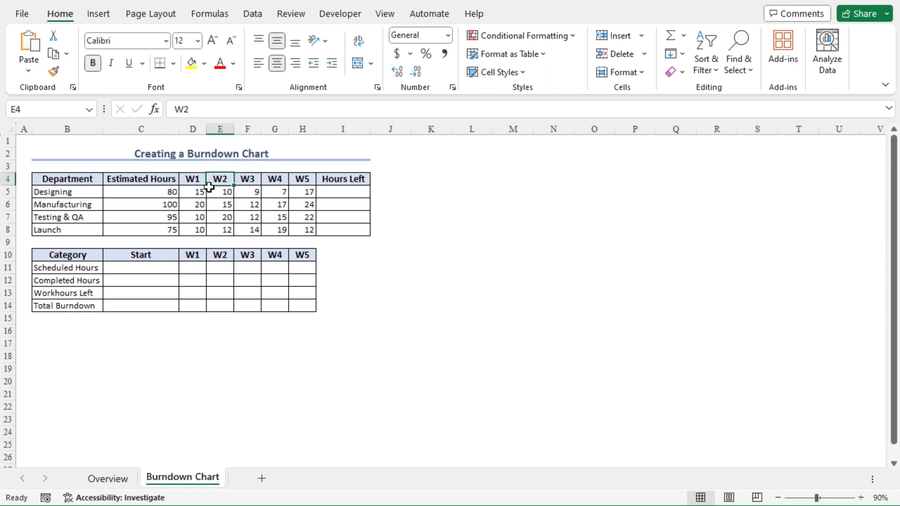
pyautogui.click(247, 178)
pyautogui.click(269, 179)
pyautogui.click(310, 179)
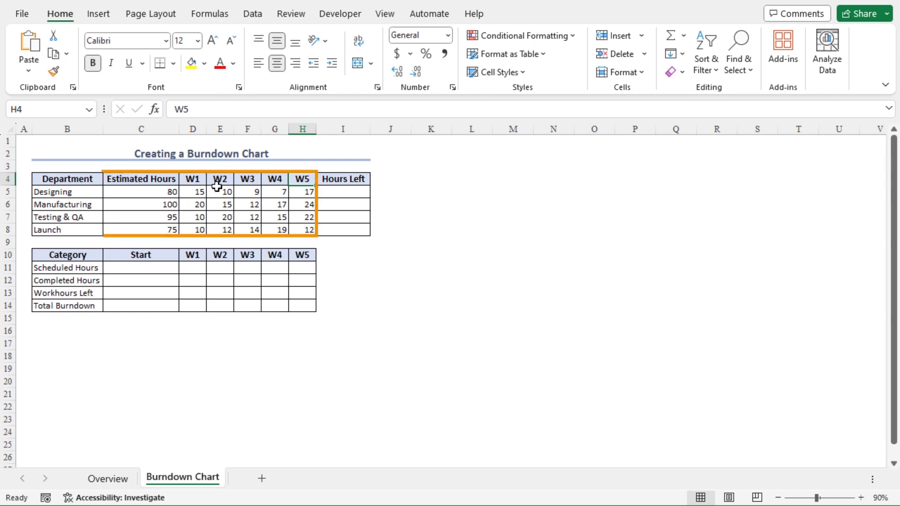
pyautogui.click(361, 178)
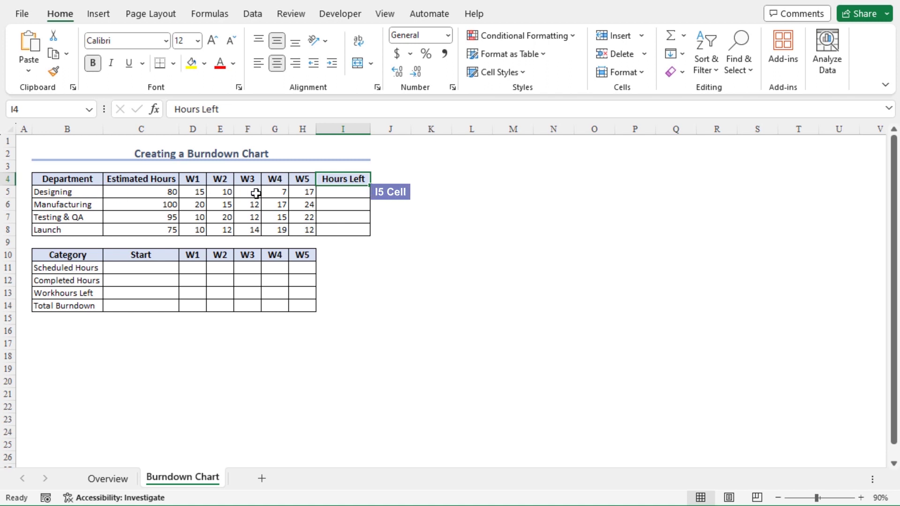
# Step: Calculate Hours Left for Designing in I5 with =C5-SUM(D5:H5) and fill the formula down to I8
pyautogui.click(340, 193)
pyautogui.write('=')
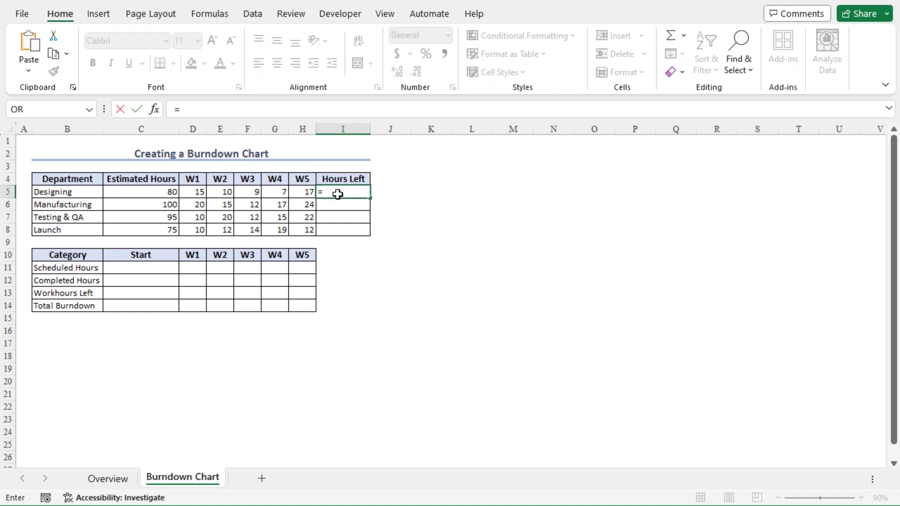
pyautogui.click(165, 190)
pyautogui.write('-')
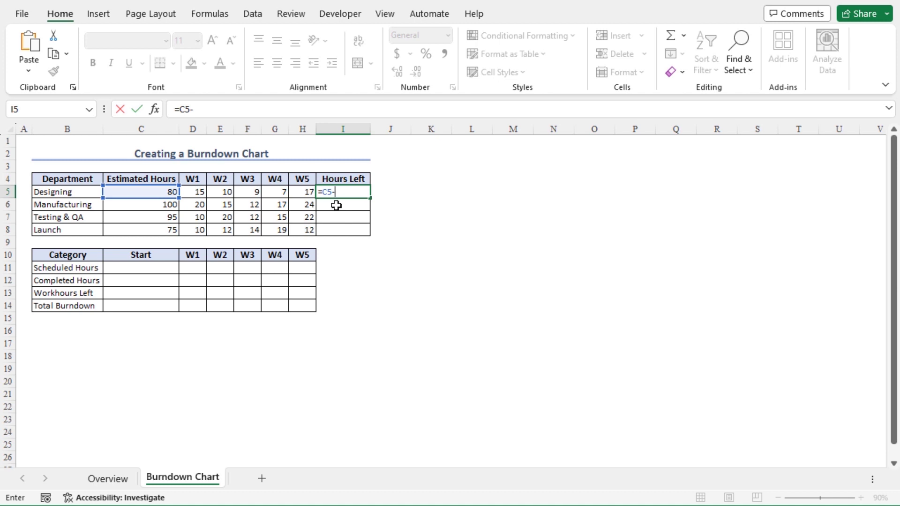
pyautogui.write('sum')
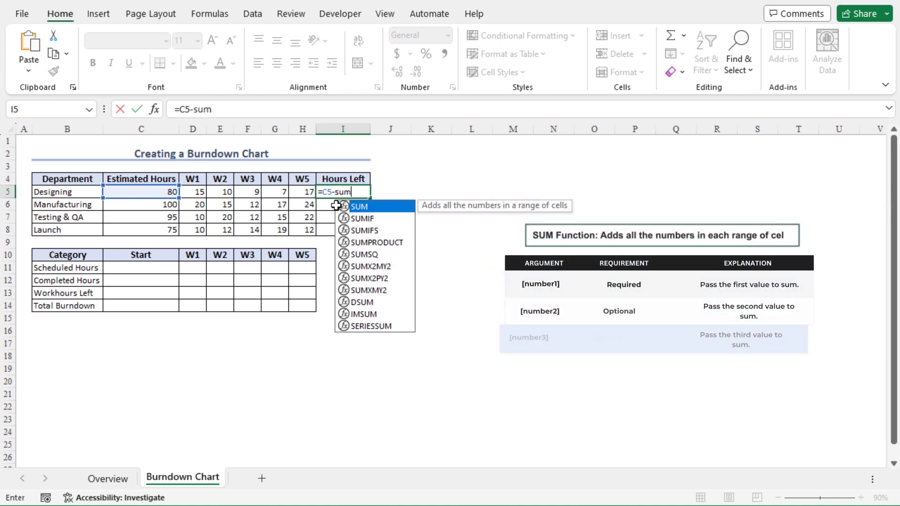
pyautogui.press('Tab')
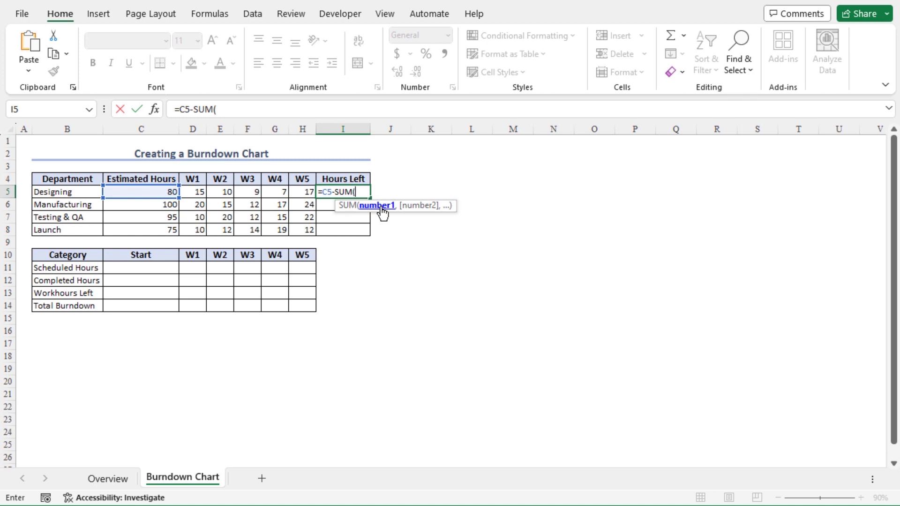
pyautogui.moveTo(299, 193)
pyautogui.mouseDown()
pyautogui.moveTo(188, 192)
pyautogui.moveTo(324, 194)
pyautogui.moveTo(296, 194)
pyautogui.mouseUp()
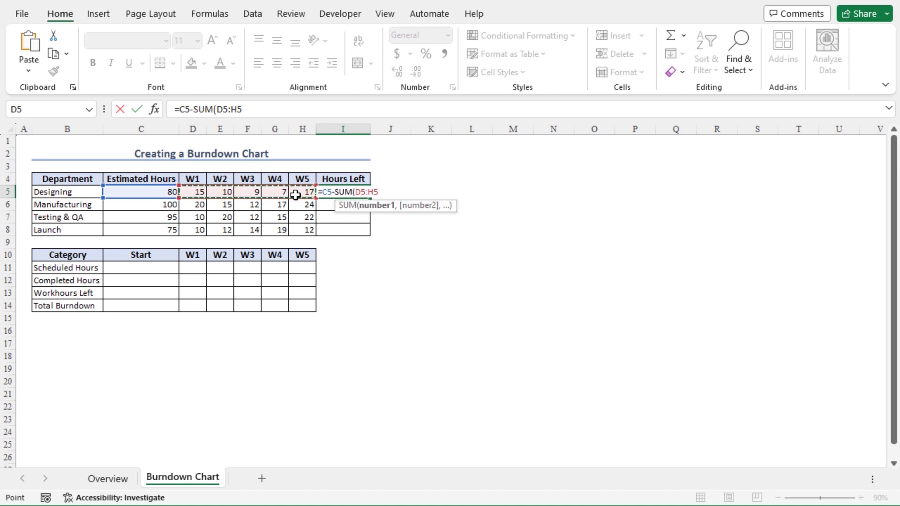
pyautogui.press('Return')
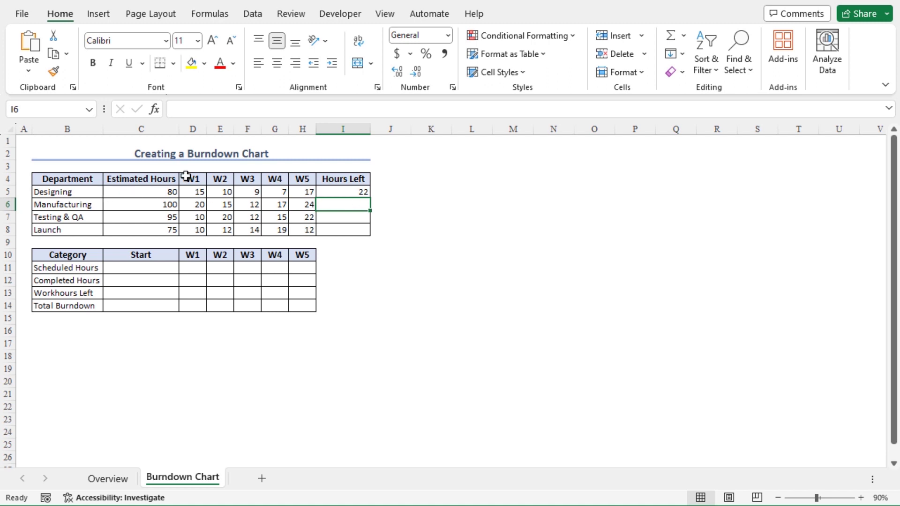
pyautogui.click(354, 191)
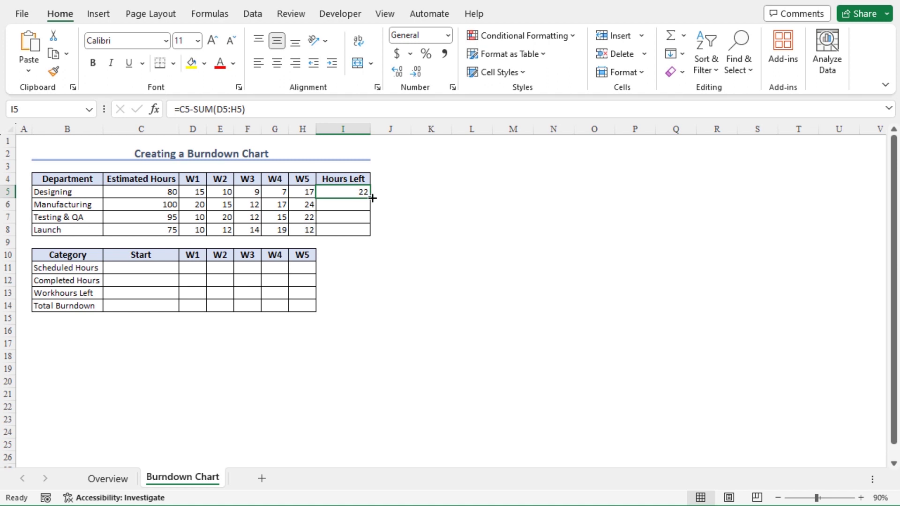
pyautogui.doubleClick(370, 198)
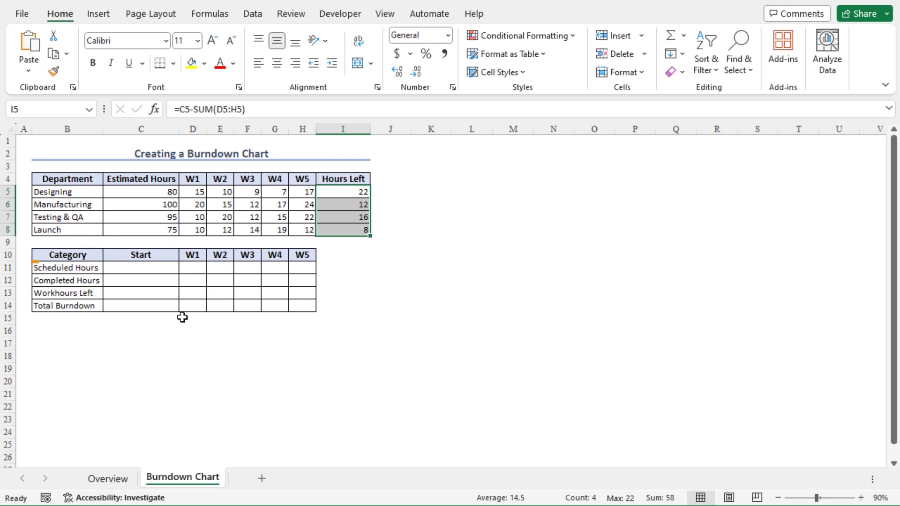
# Step: Examine the Category table's row labels, from Scheduled Hours to Total Burndown, and its Start heading
pyautogui.click(90, 256)
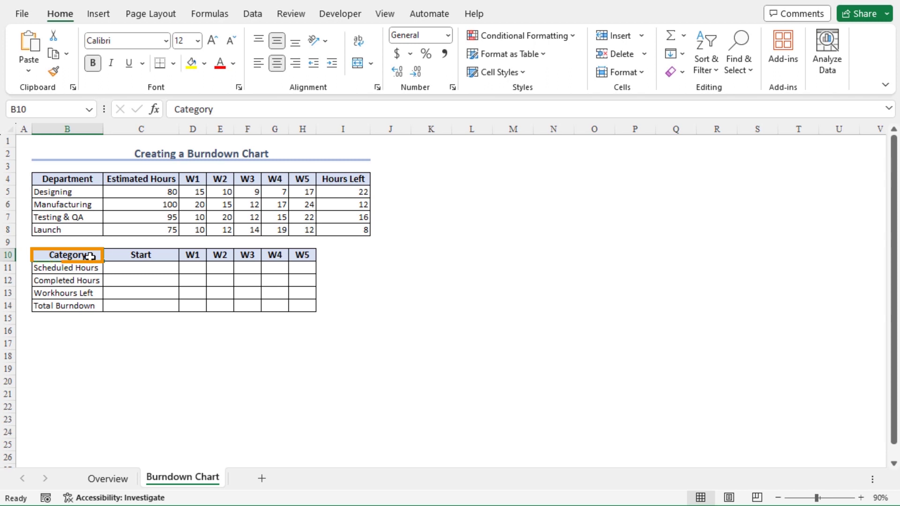
pyautogui.click(82, 268)
pyautogui.click(90, 280)
pyautogui.click(91, 293)
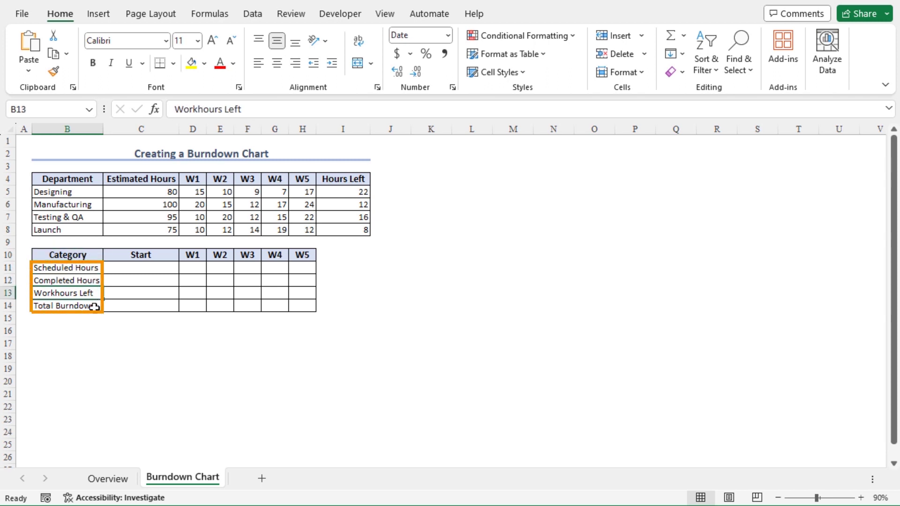
pyautogui.click(94, 307)
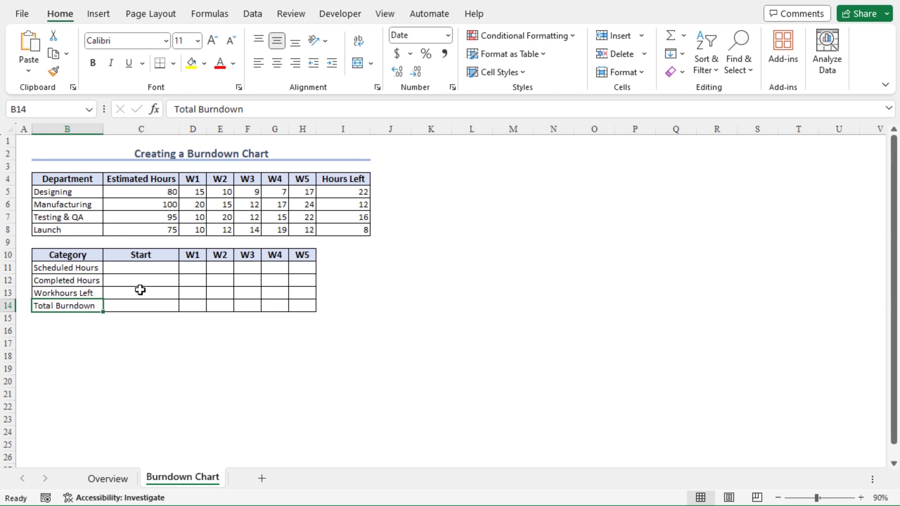
pyautogui.click(164, 255)
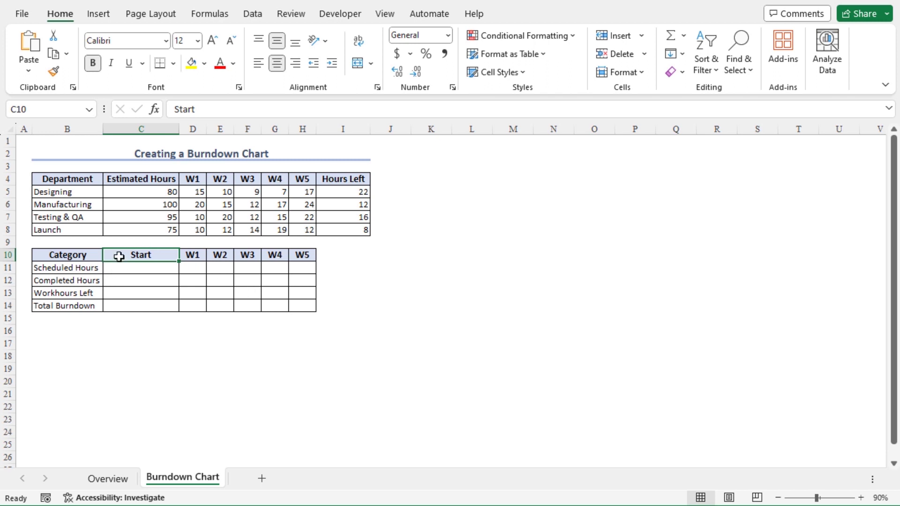
# Step: Enter =SUM($C$5:$C$8) in C13 as the starting Workhours Left, using absolute references
pyautogui.click(146, 294)
pyautogui.write('=sum')
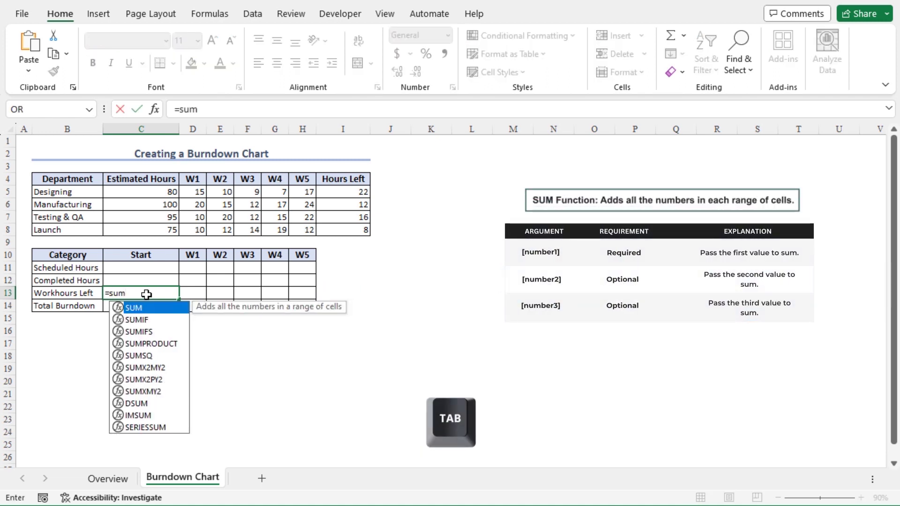
pyautogui.press('Tab')
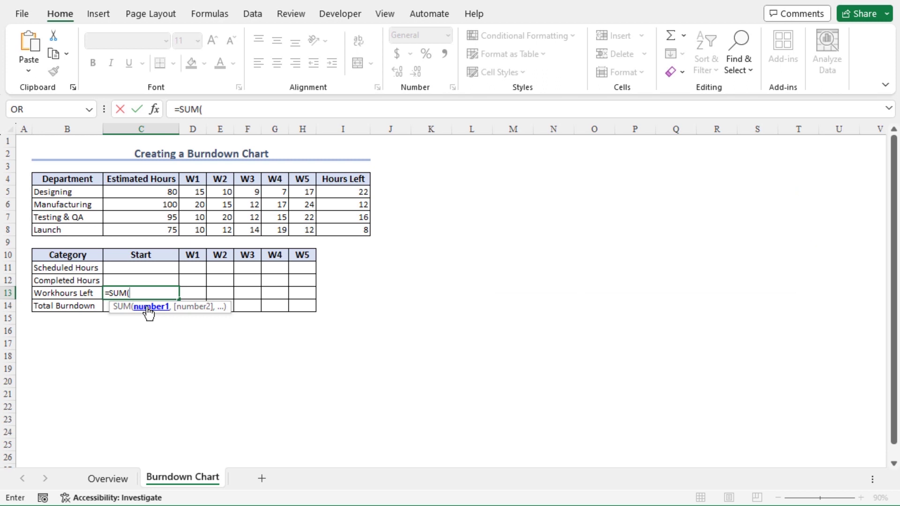
pyautogui.moveTo(145, 192); pyautogui.dragTo(147, 229)
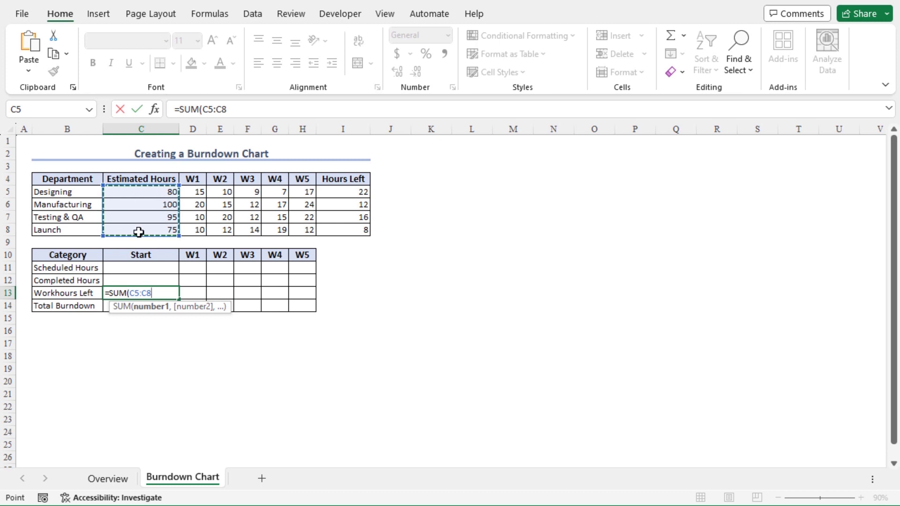
pyautogui.press('F4')
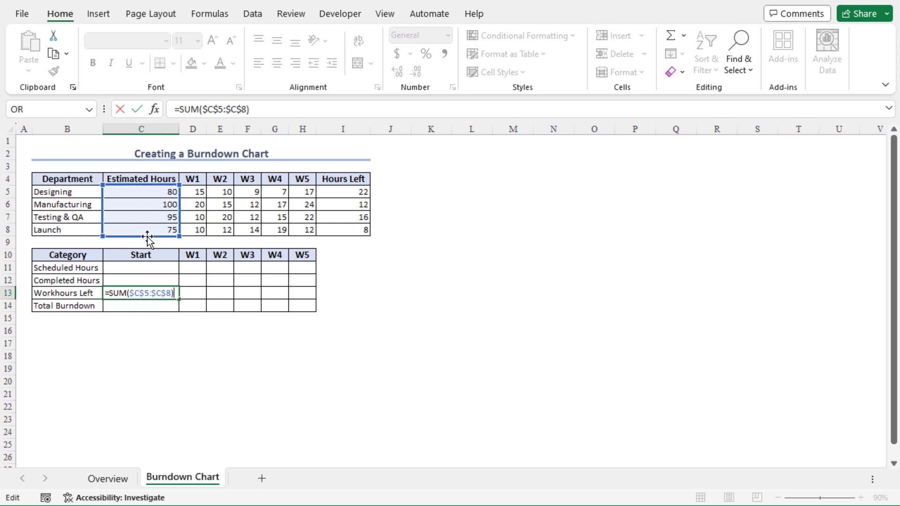
pyautogui.press('Return')
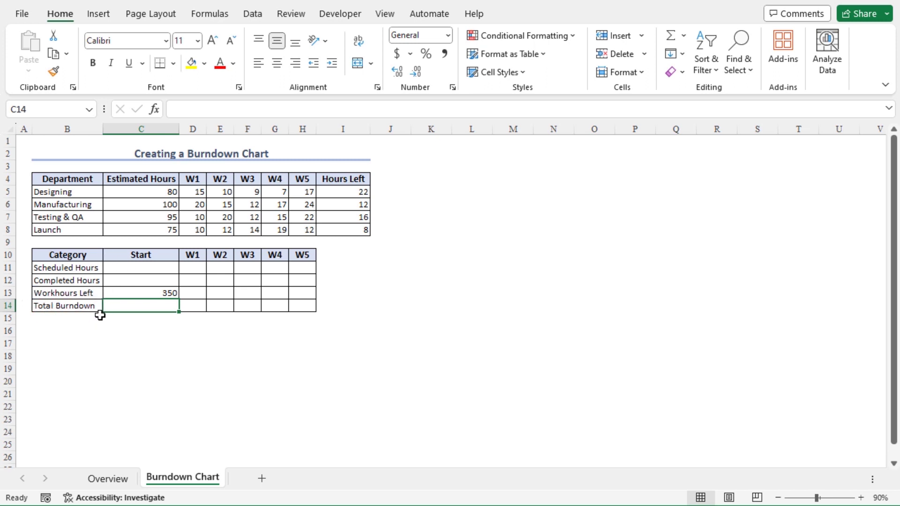
# Step: Copy the starting Workhours Left formula from C13 into the Total Burndown cell C14
pyautogui.click(132, 292)
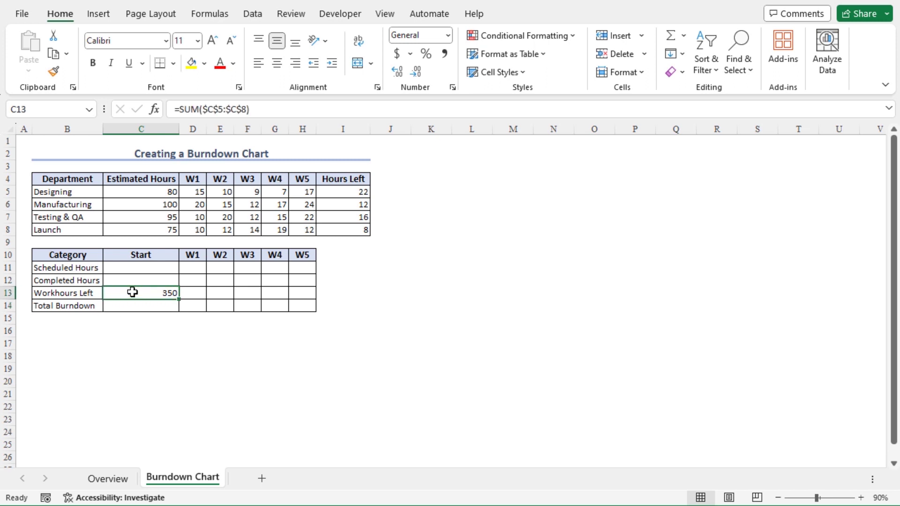
pyautogui.hotkey('ctrl', 'c')
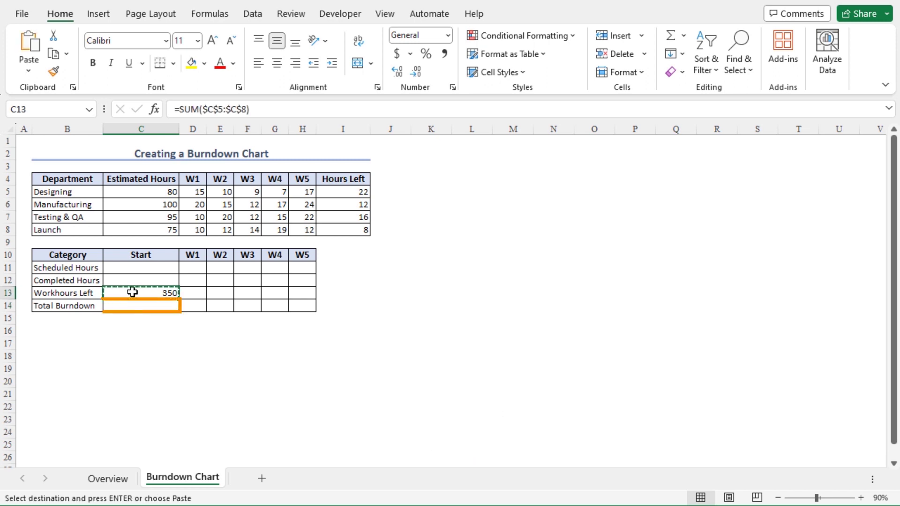
pyautogui.click(132, 307)
pyautogui.hotkey('ctrl', 'v')
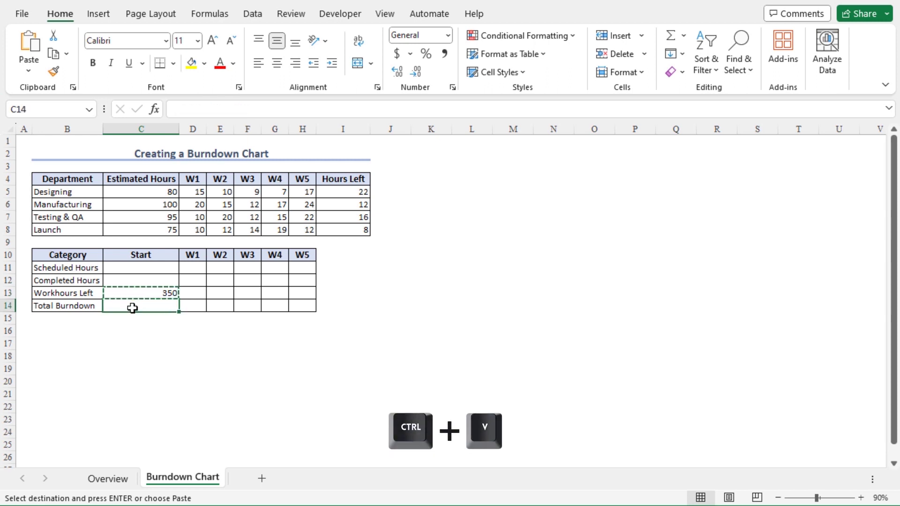
pyautogui.press('Escape')
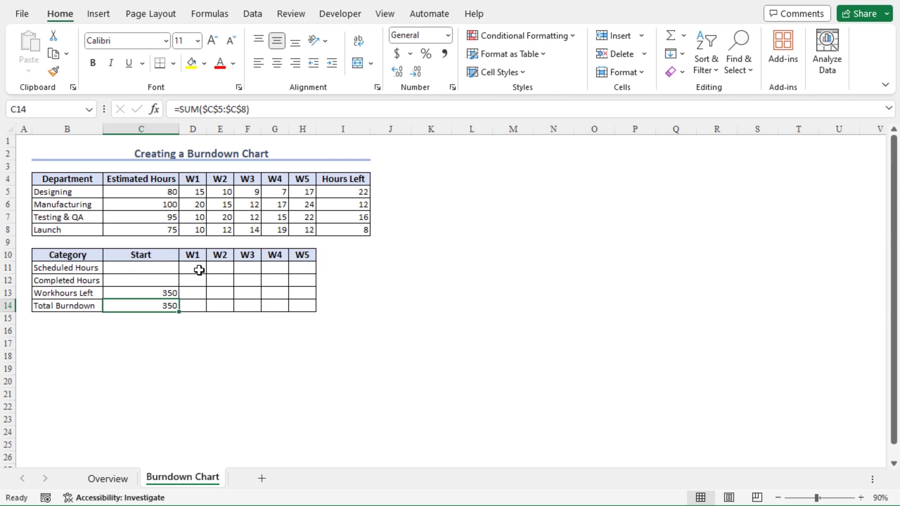
# Step: Enter =$C$14/5 in D11 for the W1 Scheduled Hours and fill it across through W5 in H11
pyautogui.click(197, 268)
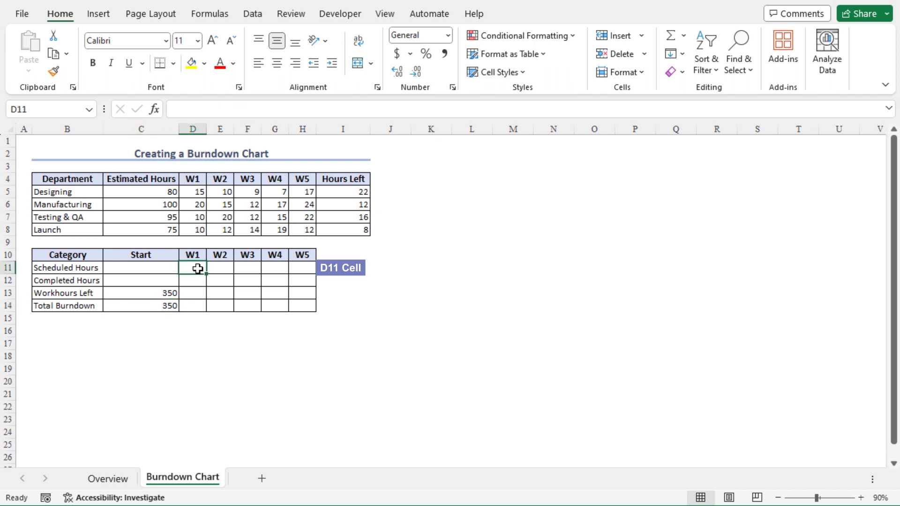
pyautogui.write('=')
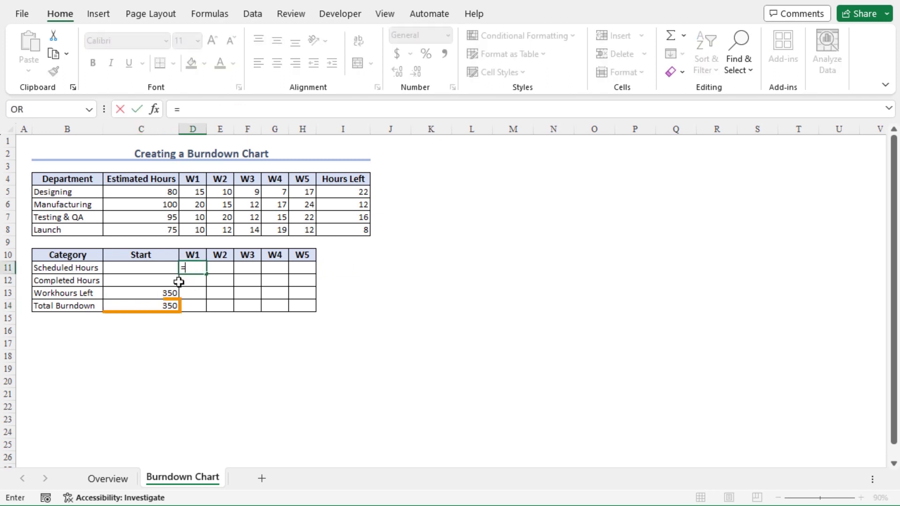
pyautogui.click(148, 306)
pyautogui.press('F4')
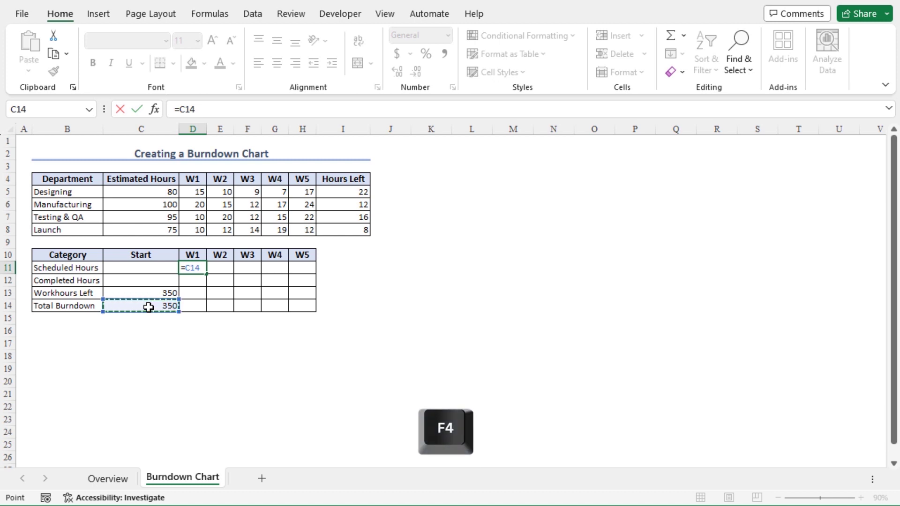
pyautogui.press('F4')
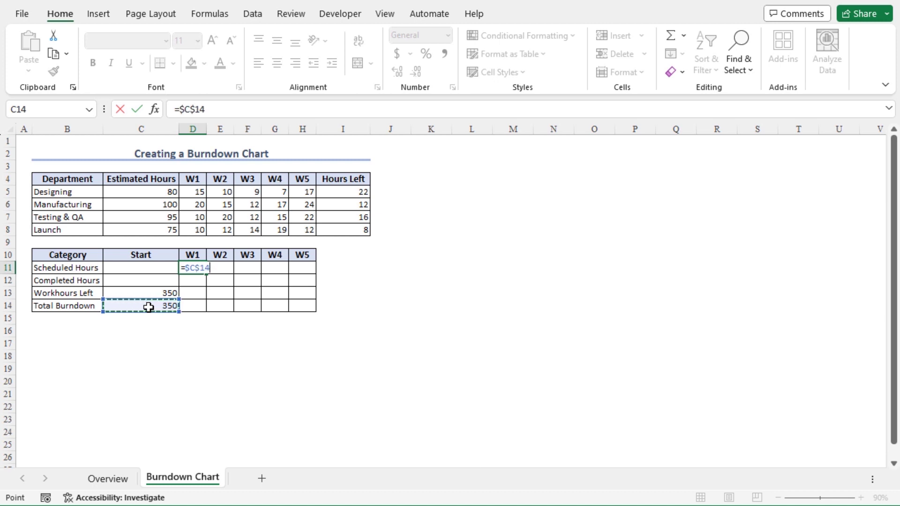
pyautogui.write('/5')
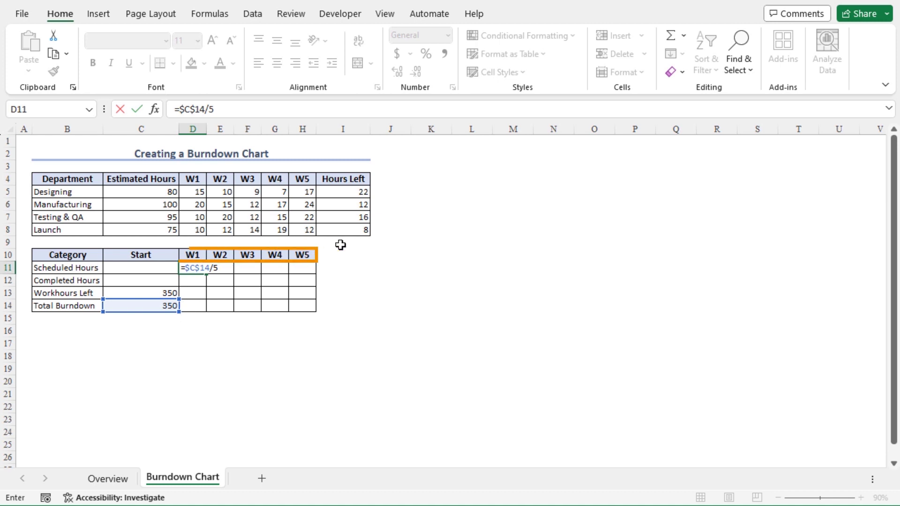
pyautogui.press('Return')
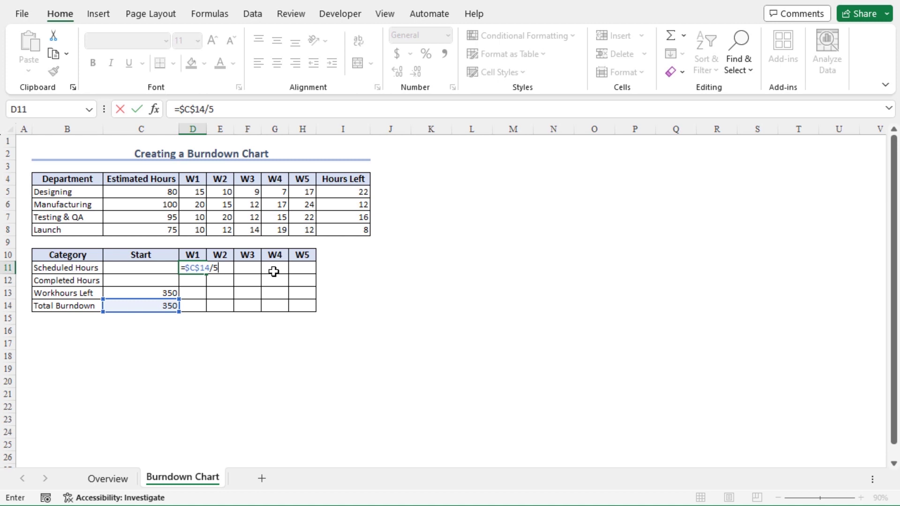
pyautogui.press('Return')
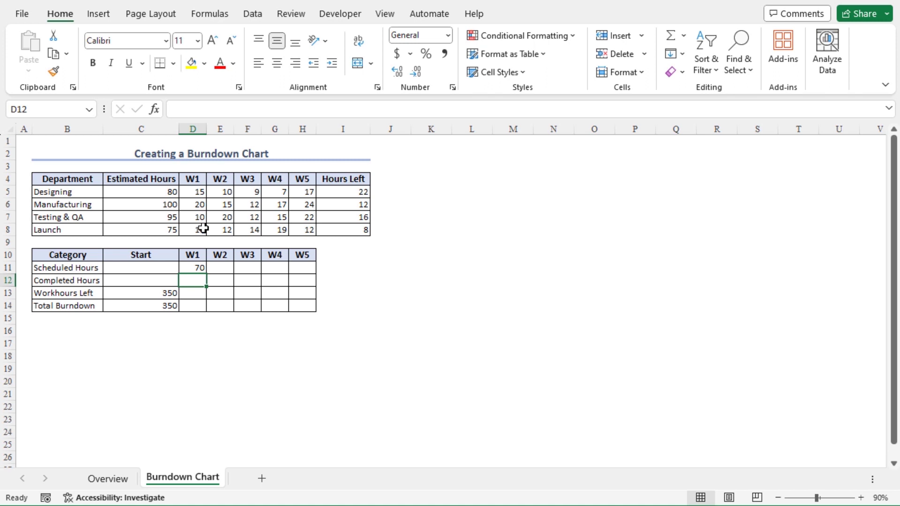
pyautogui.click(190, 267)
pyautogui.moveTo(206, 273); pyautogui.dragTo(326, 271)
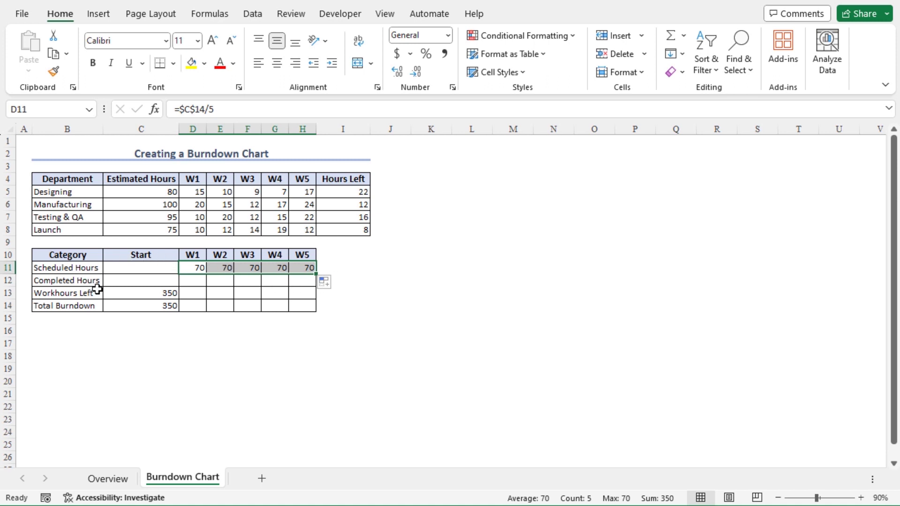
# Step: Enter =SUM(D5:D8) in D12 to total the W1 Completed Hours across all departments
pyautogui.click(191, 281)
pyautogui.write('=')
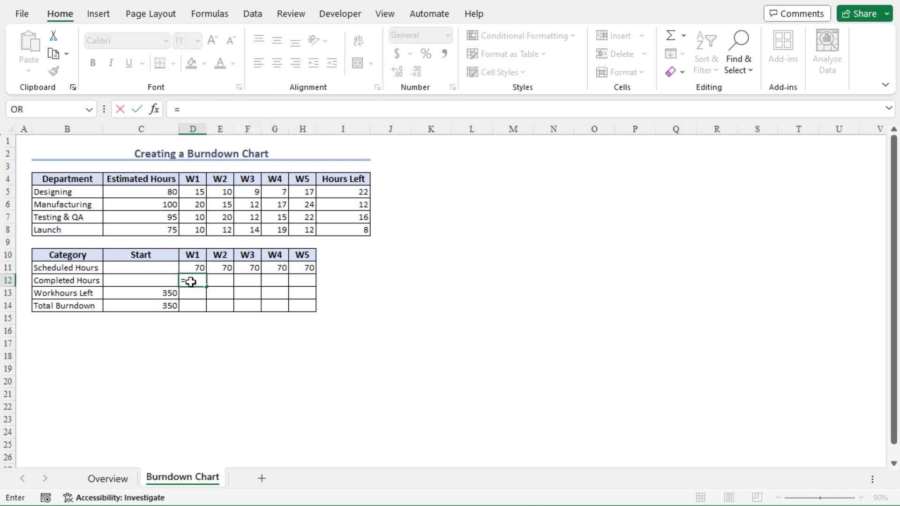
pyautogui.write('SUM(')
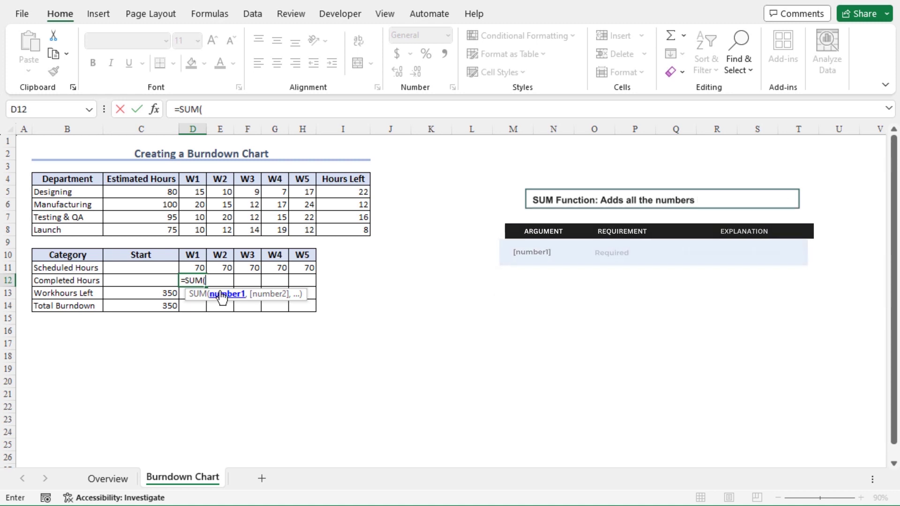
pyautogui.moveTo(205, 228)
pyautogui.mouseDown()
pyautogui.moveTo(197, 193)
pyautogui.moveTo(187, 228)
pyautogui.mouseUp()
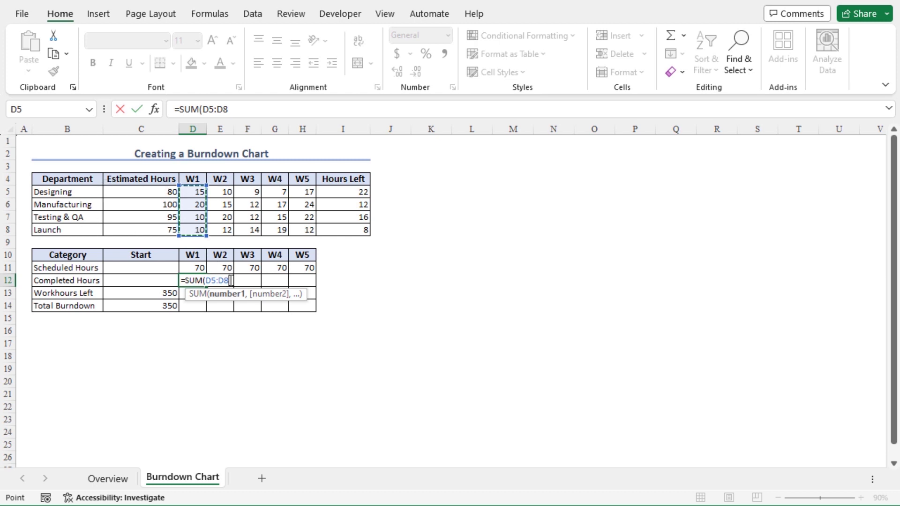
pyautogui.press('Return')
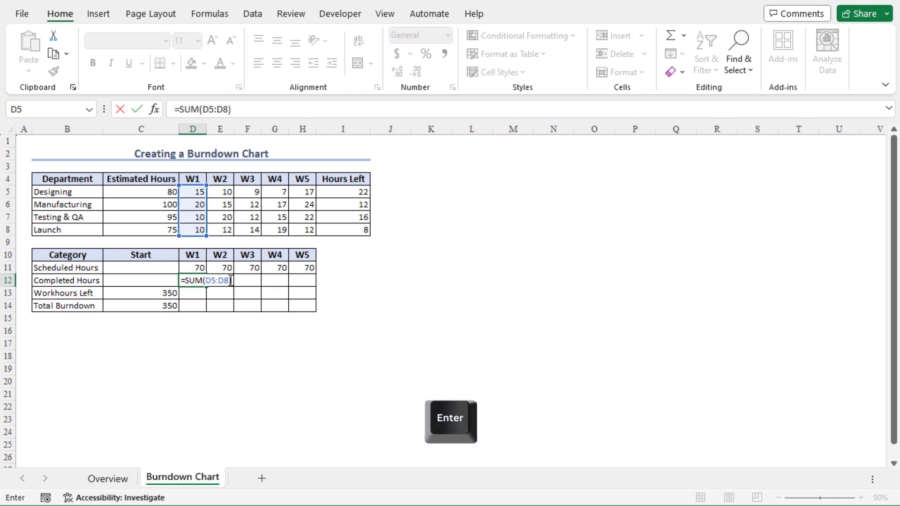
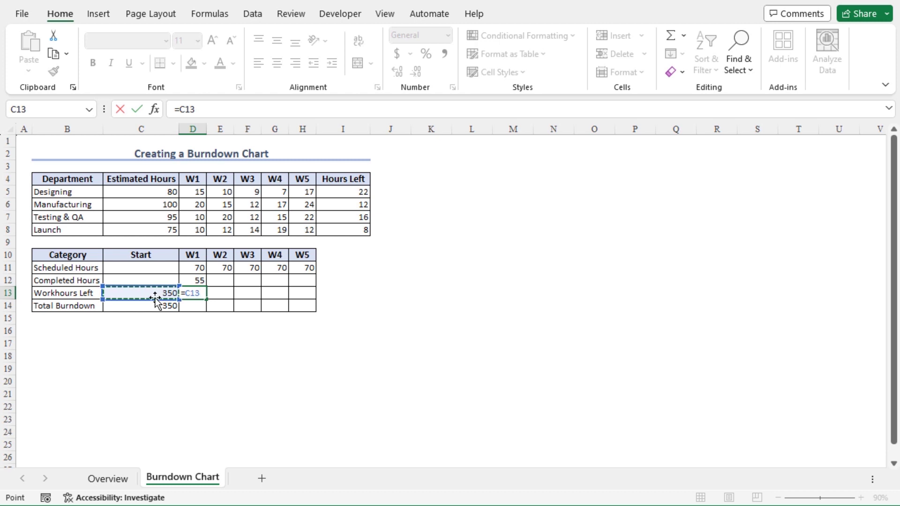
# Step: Complete the W1 Workhours Left formula in D13 as =C13-D12
pyautogui.write('-')
pyautogui.click(186, 279)
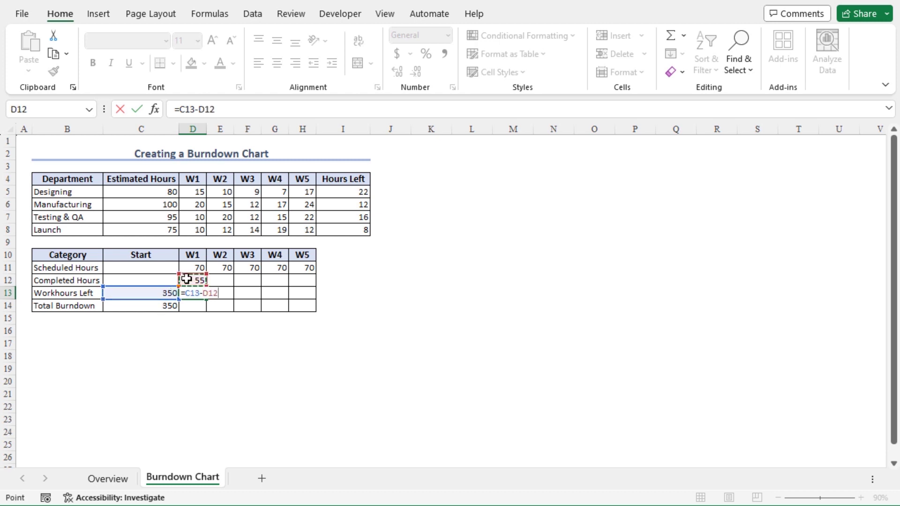
pyautogui.press('Return')
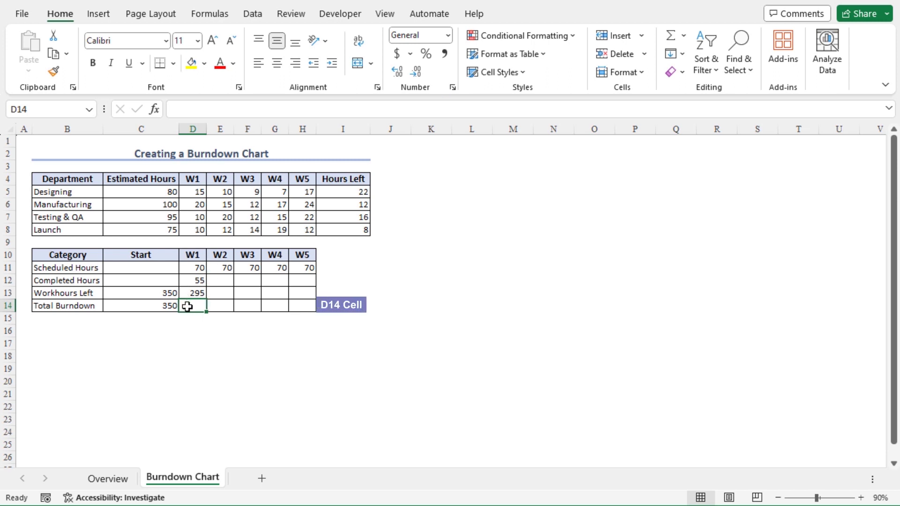
# Step: Enter =C14-D11 in D14 for the W1 Total Burndown and fill D12:D14 across through W5 in column H
pyautogui.write('=')
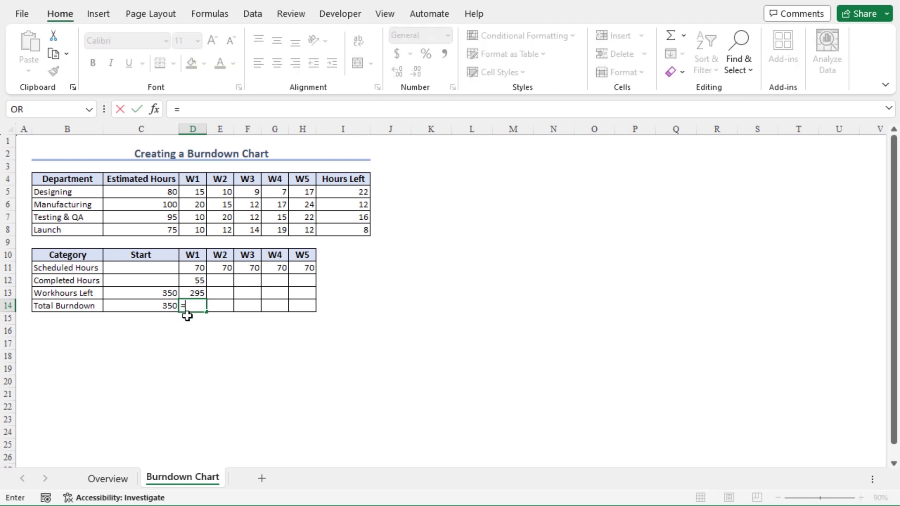
pyautogui.click(152, 305)
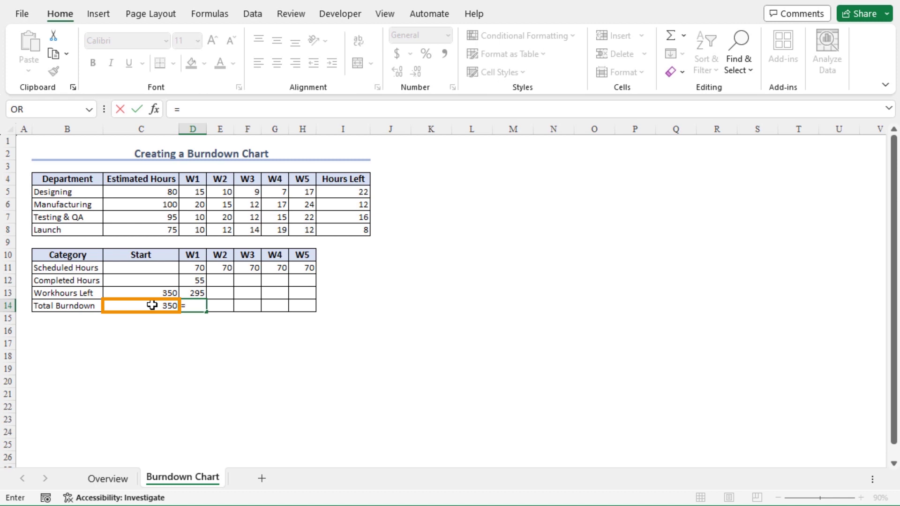
pyautogui.click(148, 305)
pyautogui.write('-')
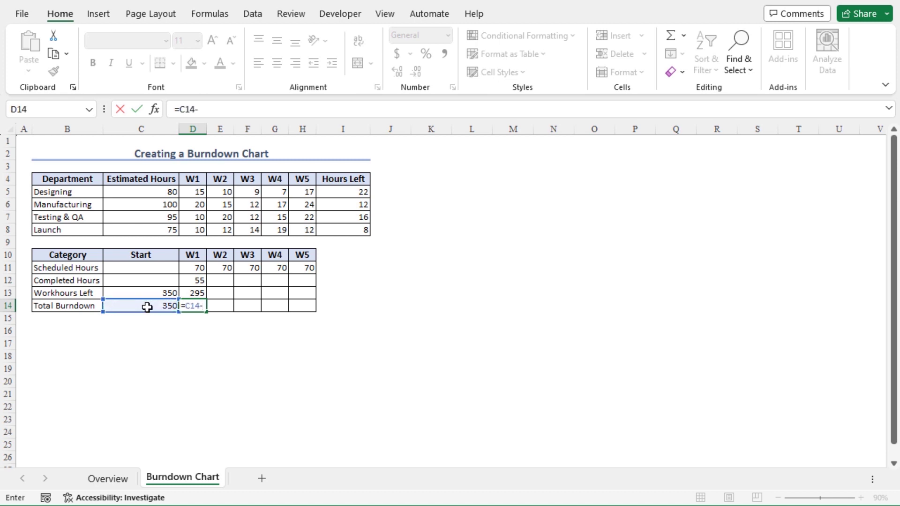
pyautogui.click(193, 268)
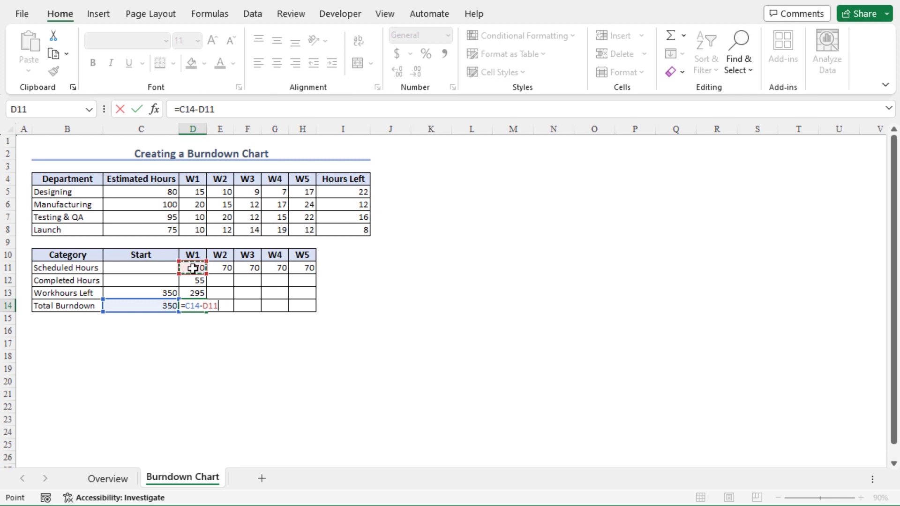
pyautogui.press('Return')
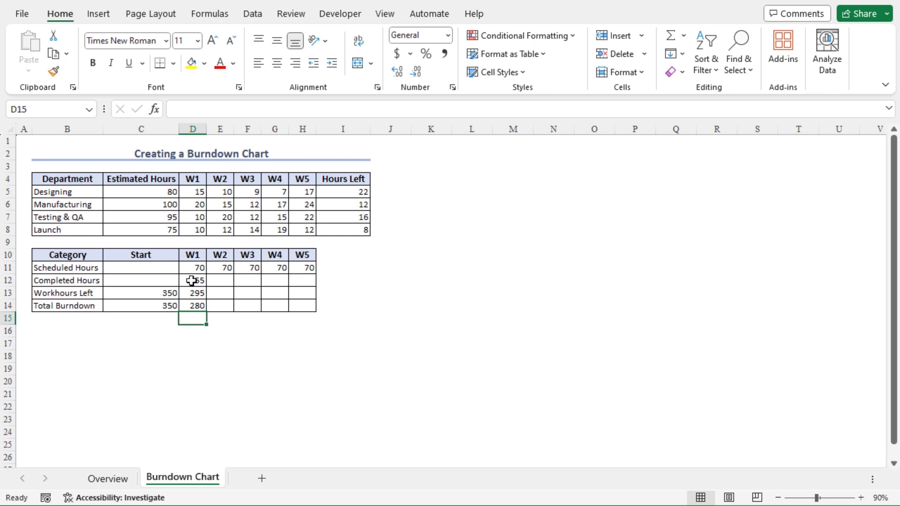
pyautogui.moveTo(192, 280); pyautogui.dragTo(310, 310)
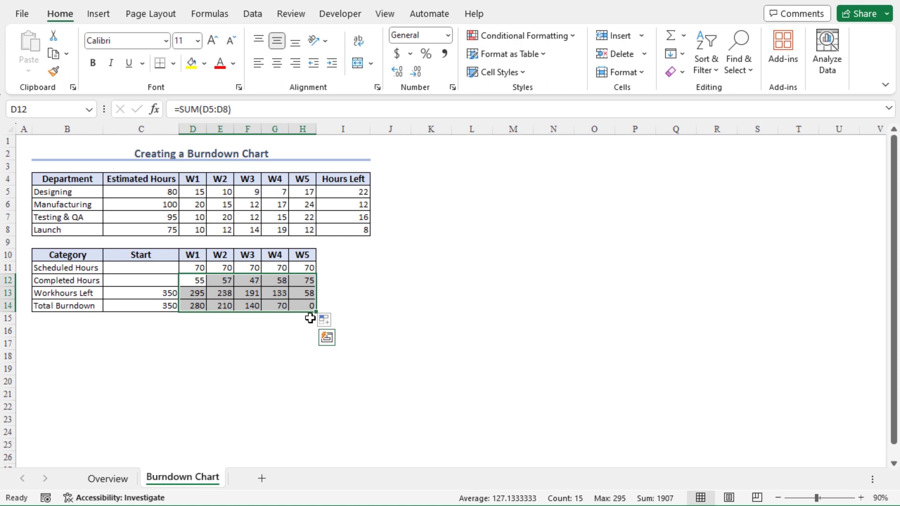
# Step: Insert a basic 2-D line chart from the Category table B10:H14, and place it enlarged beside the tables
pyautogui.moveTo(54, 255); pyautogui.dragTo(297, 300)
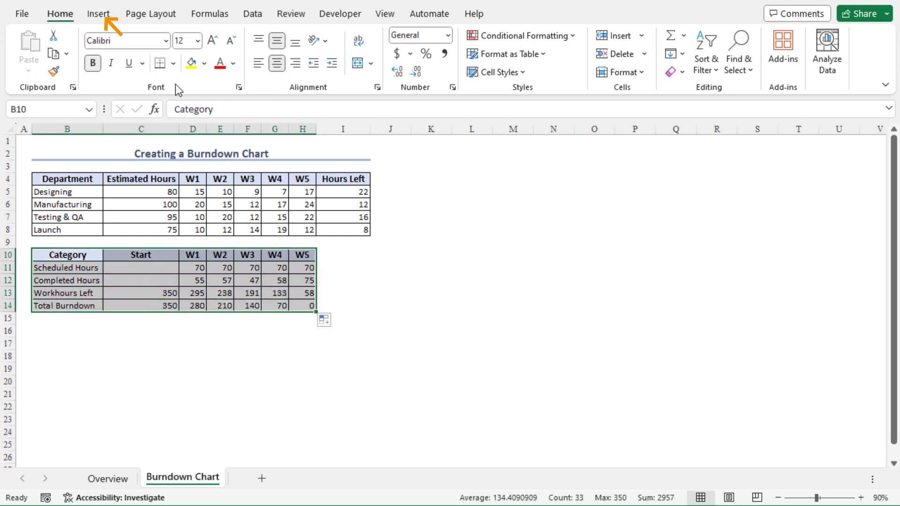
pyautogui.click(98, 14)
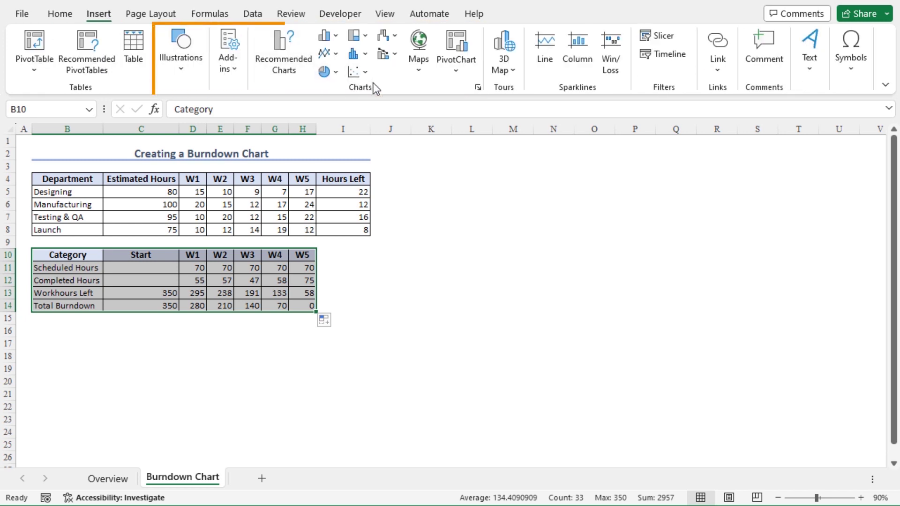
pyautogui.click(328, 54)
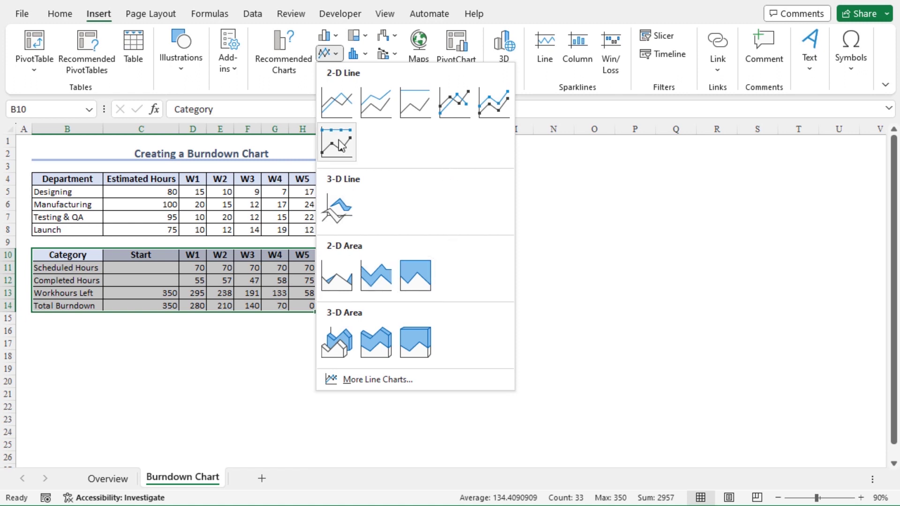
pyautogui.click(343, 99)
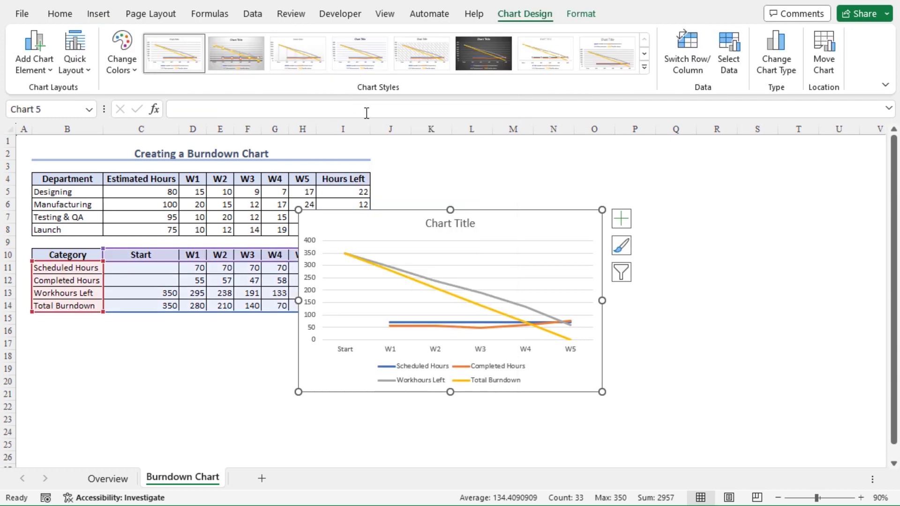
pyautogui.moveTo(516, 221); pyautogui.dragTo(705, 170)
pyautogui.moveTo(496, 339); pyautogui.dragTo(401, 381)
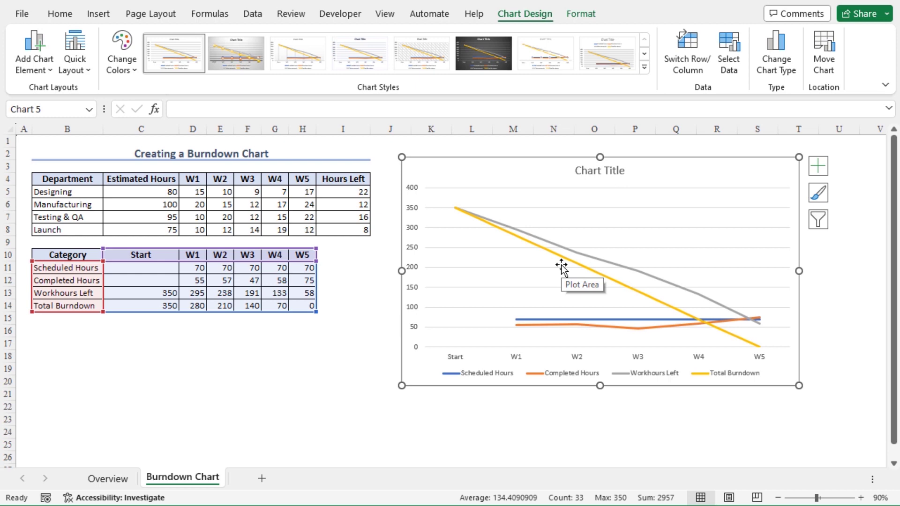
# Step: Add axis titles to the chart and name the vertical axis Workhours
pyautogui.click(818, 169)
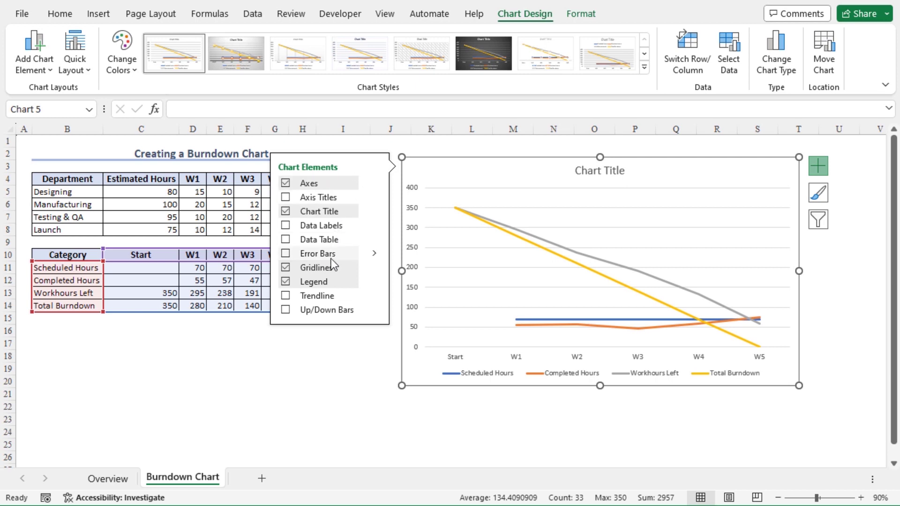
pyautogui.click(285, 198)
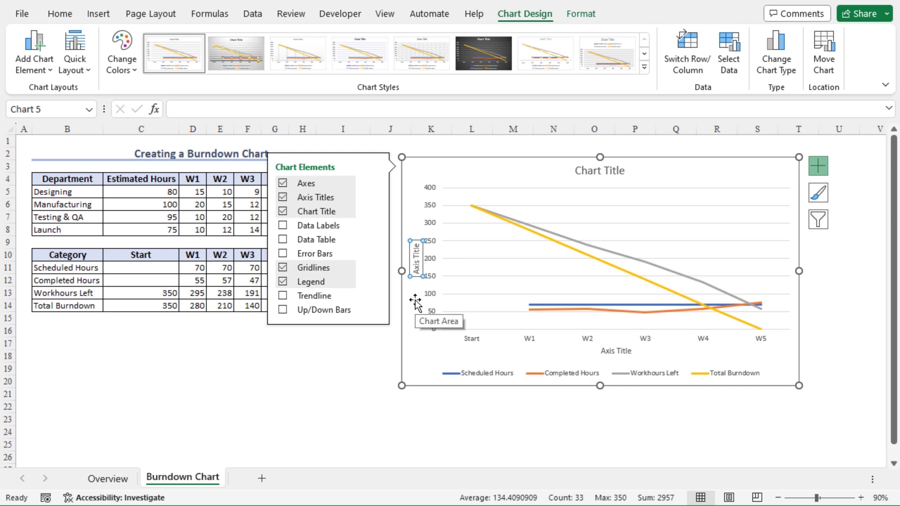
pyautogui.click(417, 263)
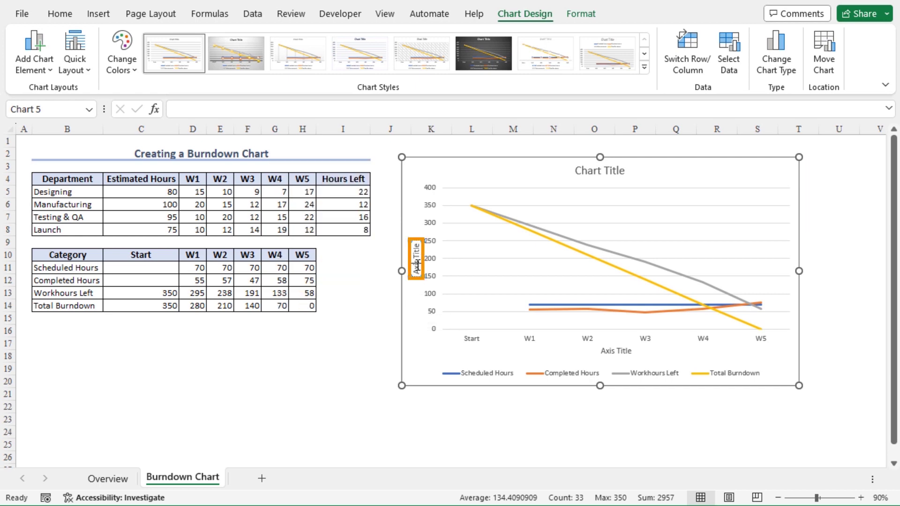
pyautogui.hotkey('ctrl', 'a')
pyautogui.write('Workhours')
pyautogui.press('Escape')
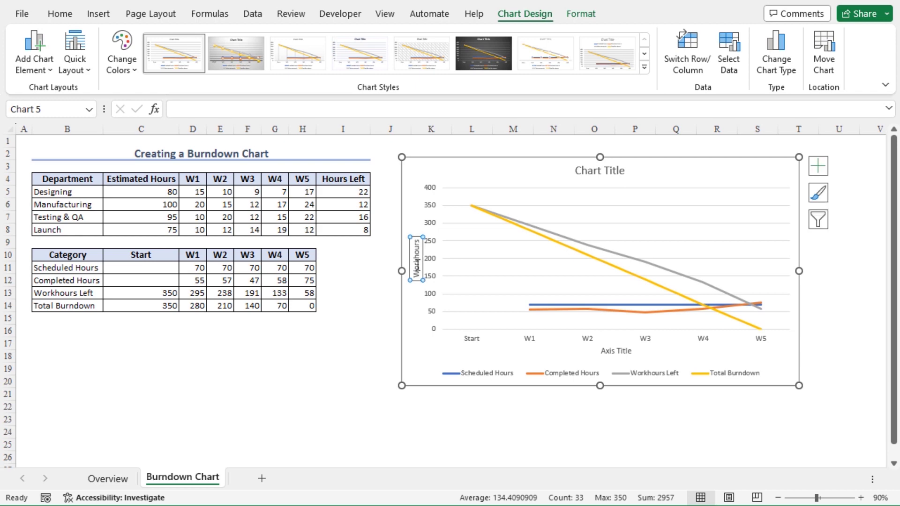
# Step: Set the chart's horizontal axis title to Time
pyautogui.click(616, 351)
pyautogui.hotkey('ctrl', 'a')
pyautogui.write('Time')
pyautogui.press('Escape')
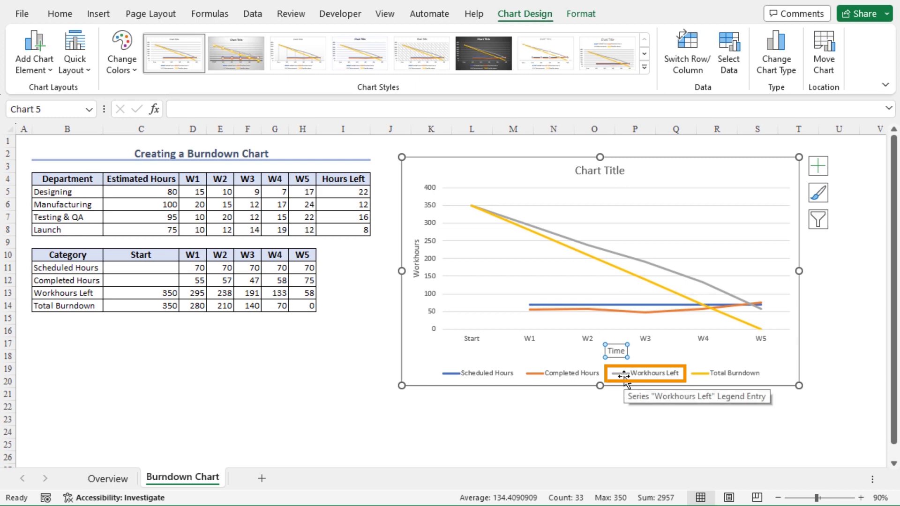
# Step: Change the chart to a Clustered Column - Line combo, with Scheduled and Completed Hours as columns and Workhours Left and Total Burndown as lines
pyautogui.moveTo(666, 274)
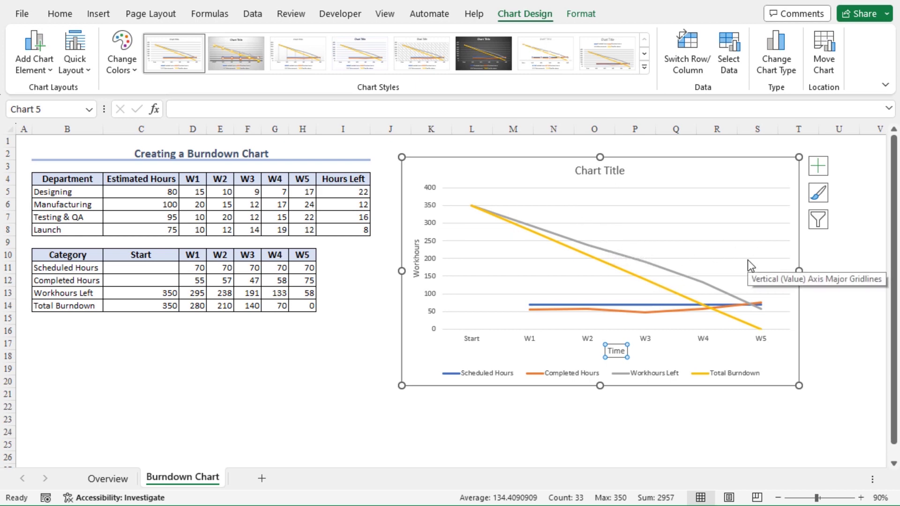
pyautogui.moveTo(742, 302)
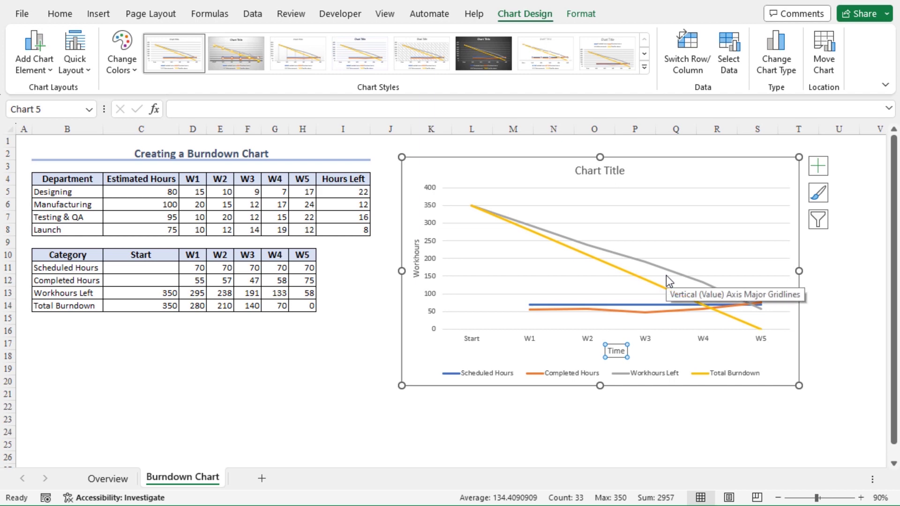
pyautogui.moveTo(764, 308)
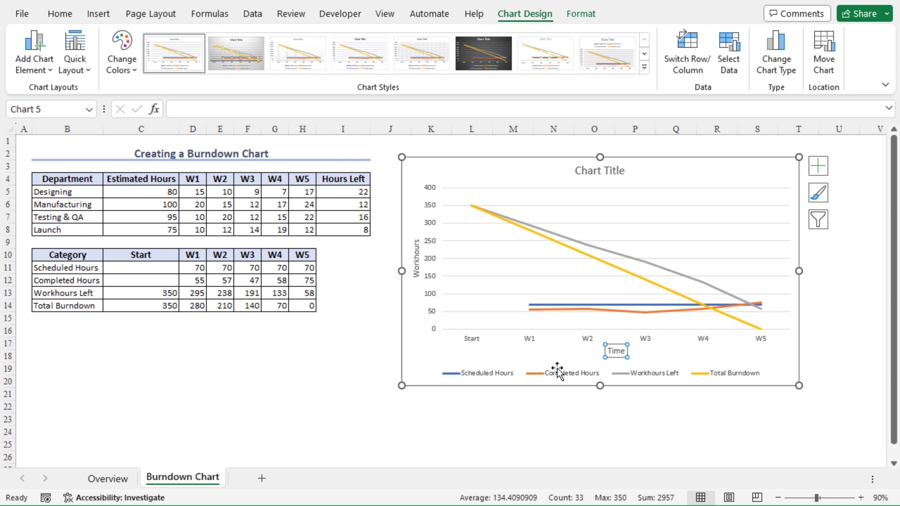
pyautogui.rightClick(529, 269)
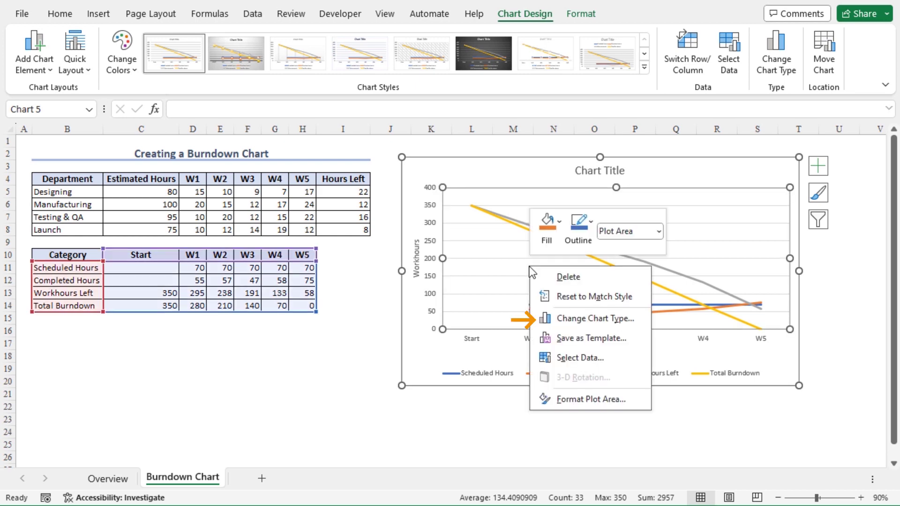
pyautogui.click(562, 318)
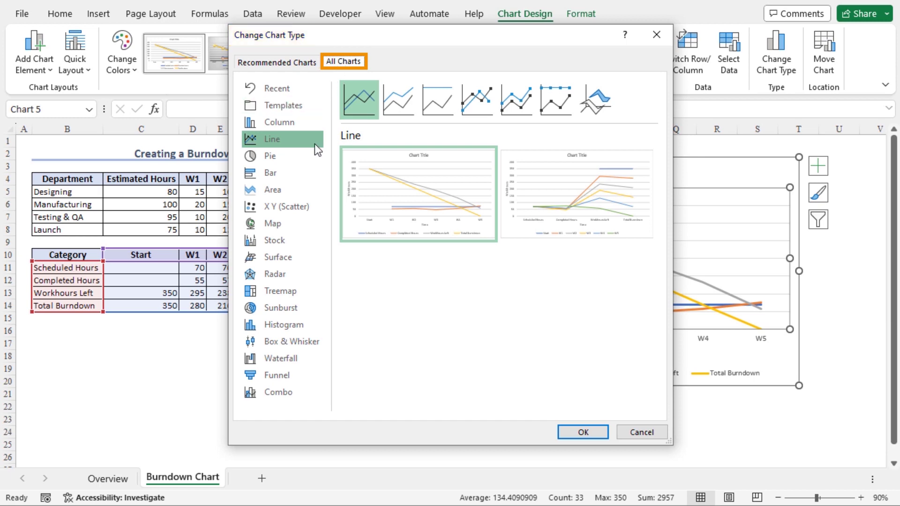
pyautogui.click(288, 391)
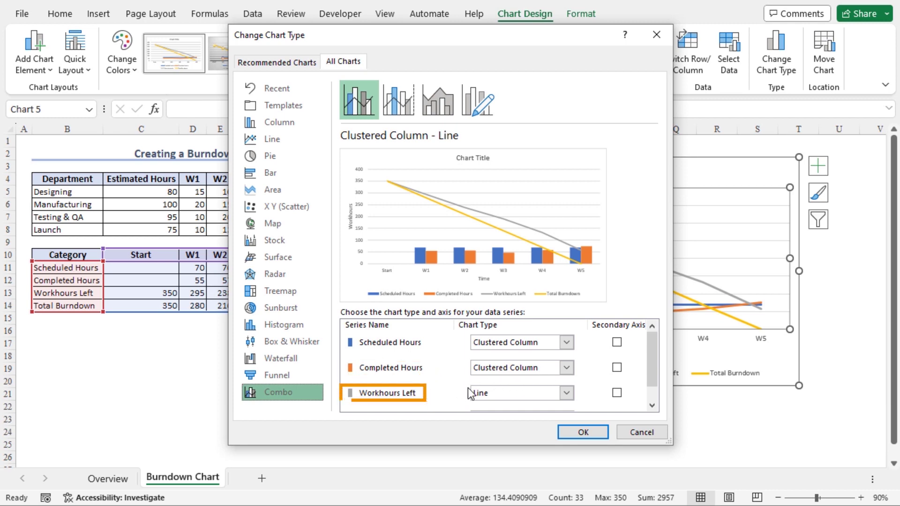
pyautogui.scroll(-1, 468, 388)
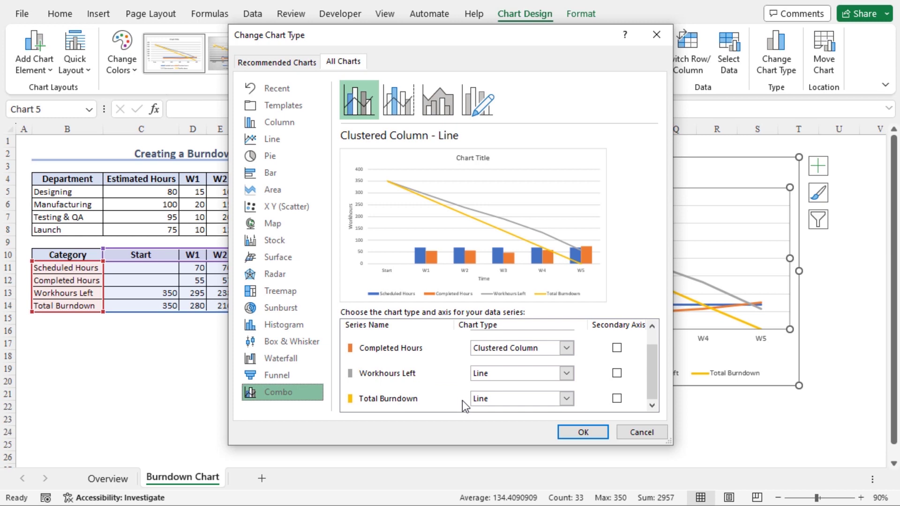
pyautogui.scroll(1, 462, 400)
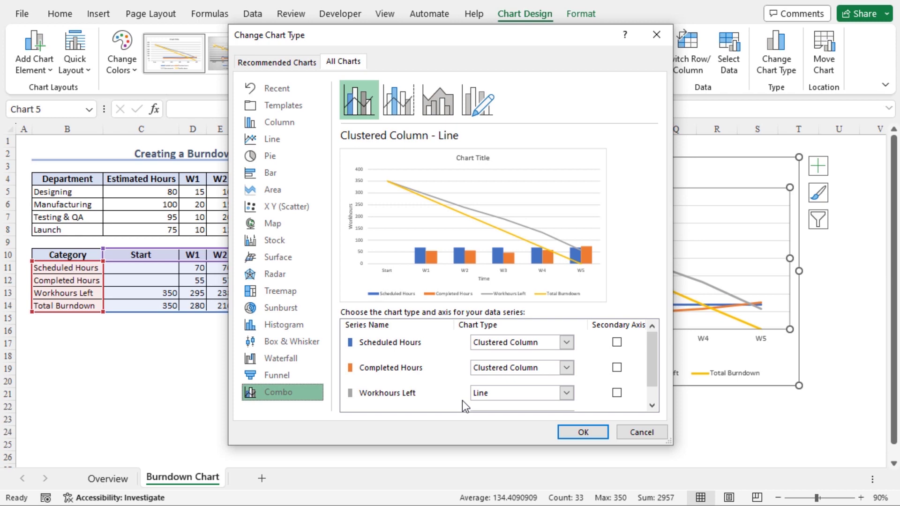
pyautogui.click(566, 343)
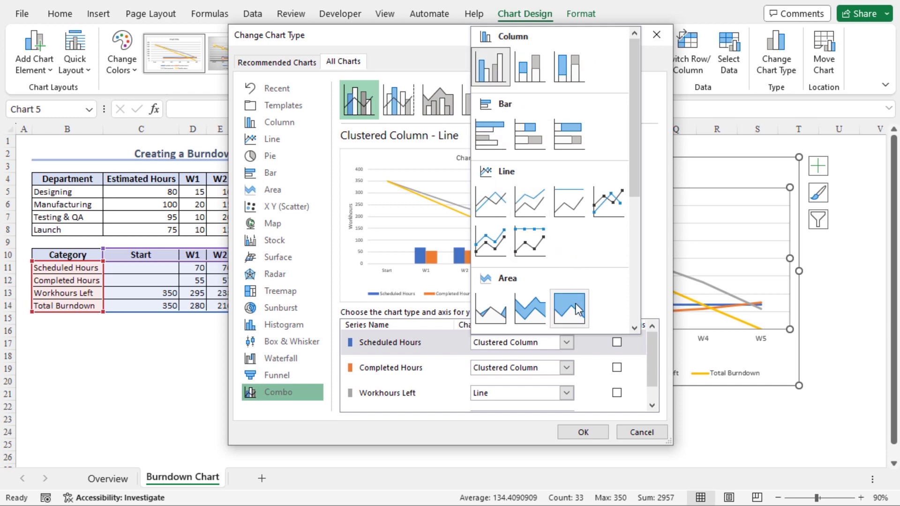
pyautogui.click(565, 344)
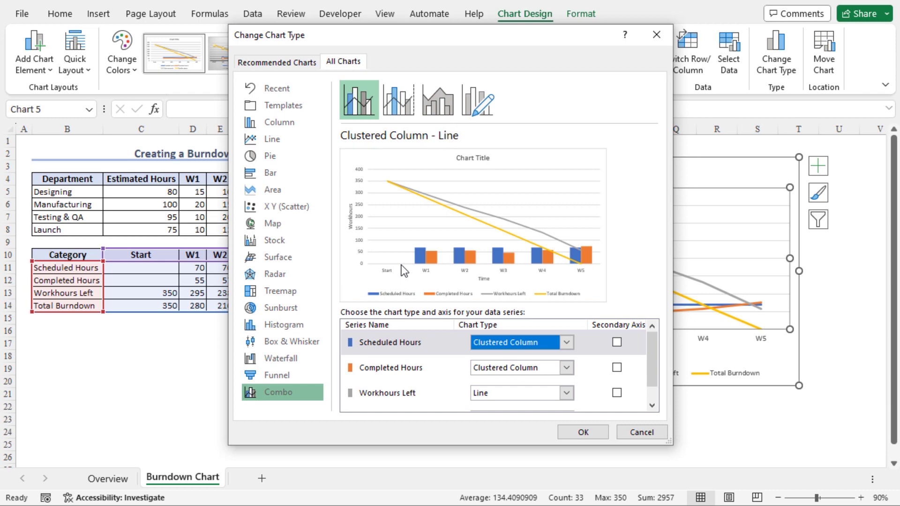
pyautogui.click(581, 431)
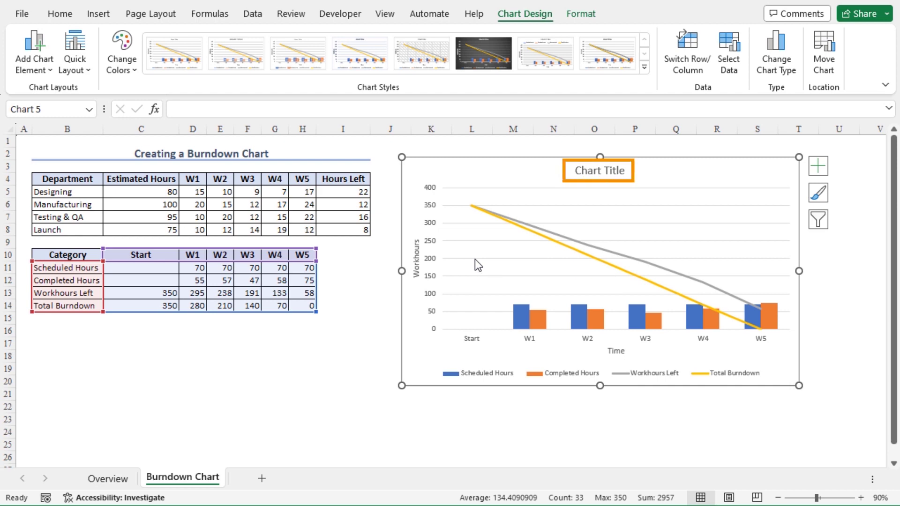
# Step: Replace the placeholder chart title with Burndown Chart
pyautogui.tripleClick(588, 169)
pyautogui.write('Burndown Chart')
pyautogui.press('Escape')
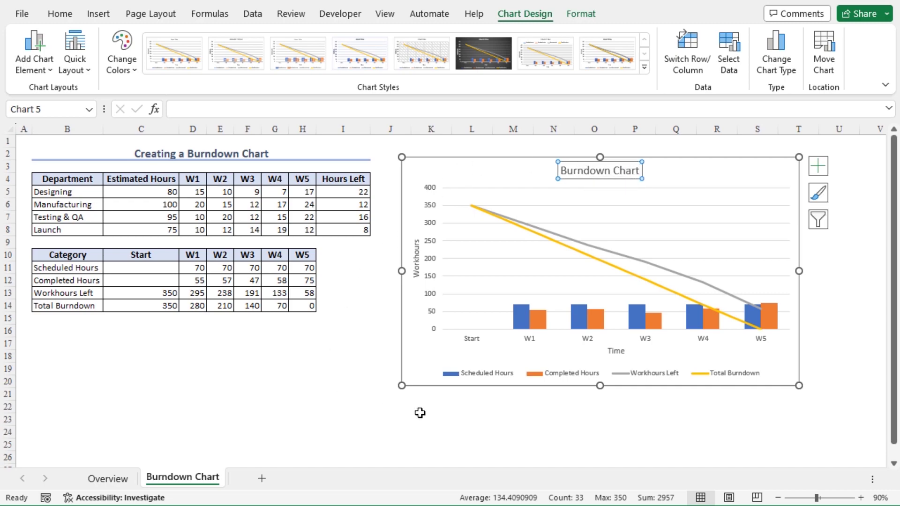